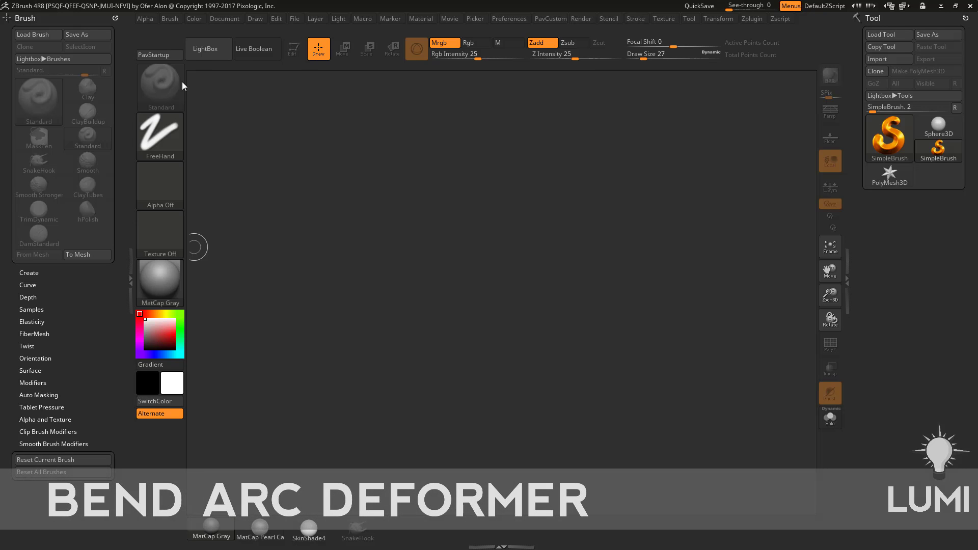
Close the Brush palette in the tray and dock the Zplugin palette in its place.
left_click(116, 19)
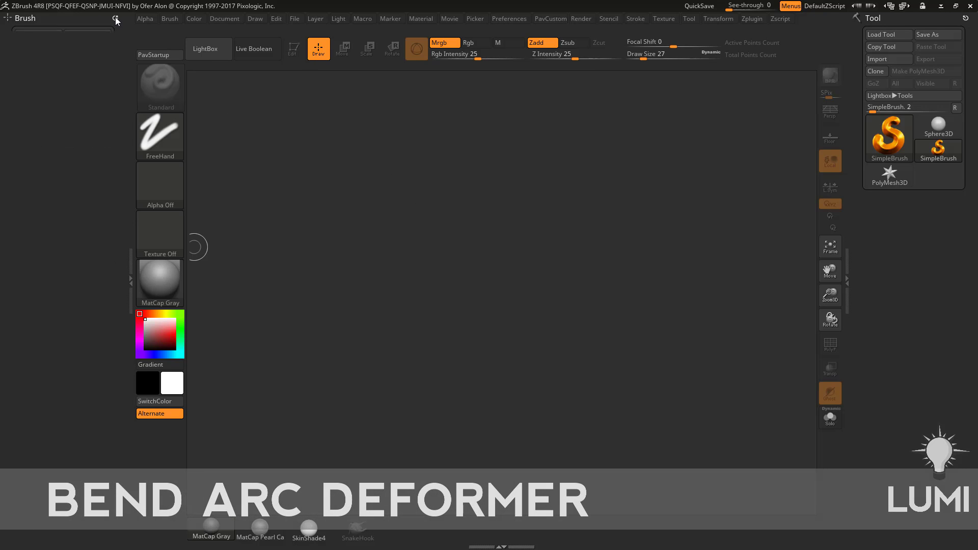
left_click(752, 18)
left_click_drag(750, 32, 82, 87)
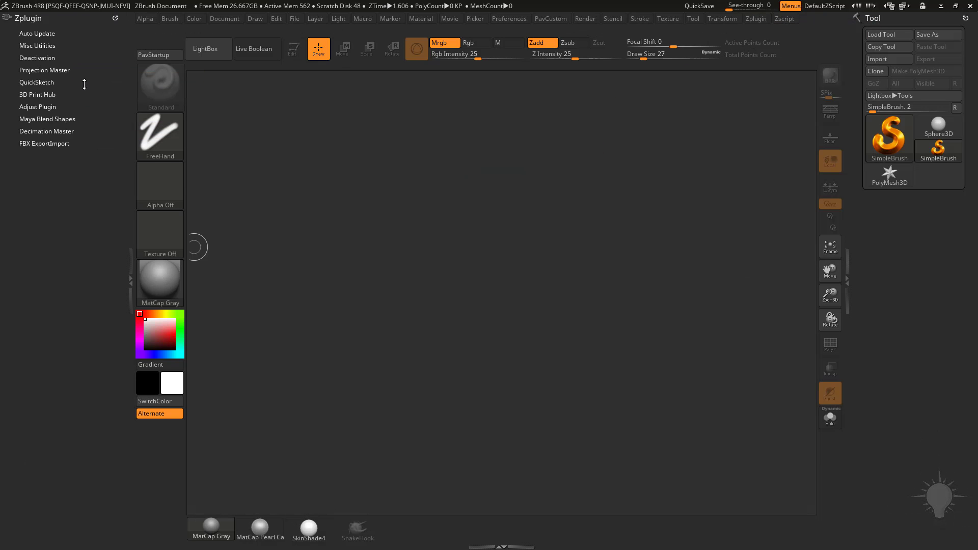
Create a new 3D text reading "bend deformer" with the Text 3D & Vector Shapes plugin.
left_click(44, 205)
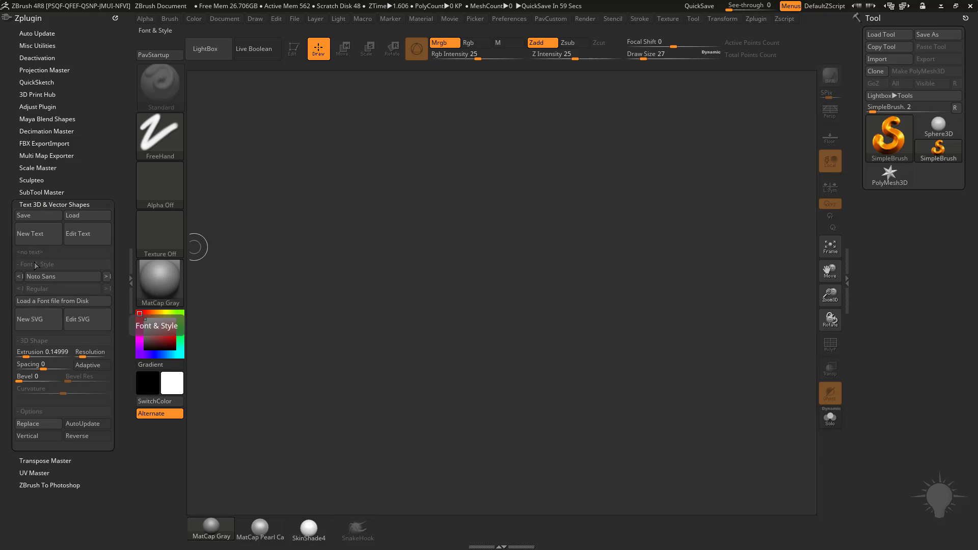
left_click(35, 240)
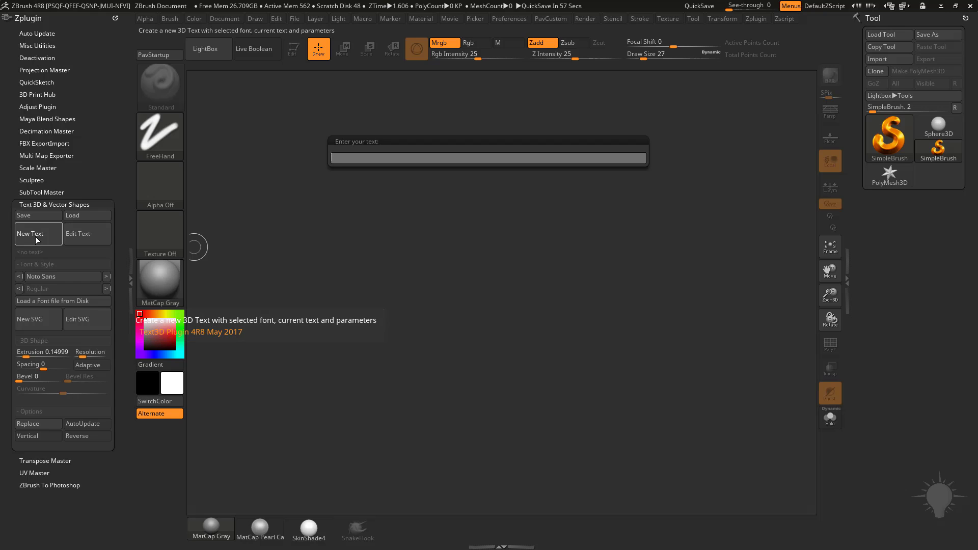
type("bend deformer")
key("Return")
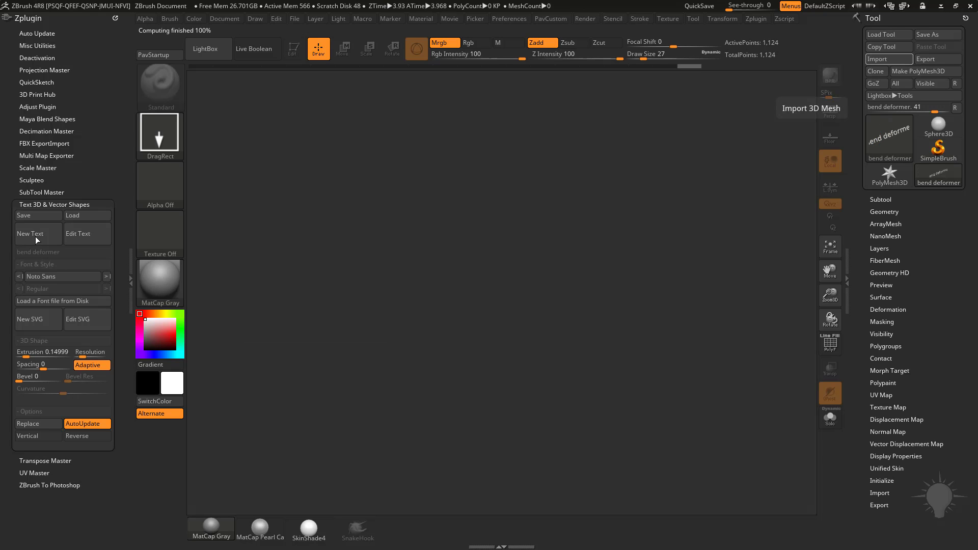
Draw the 3D text on the canvas and enter Edit mode with the whole text in view.
left_click_drag(438, 282, 463, 460)
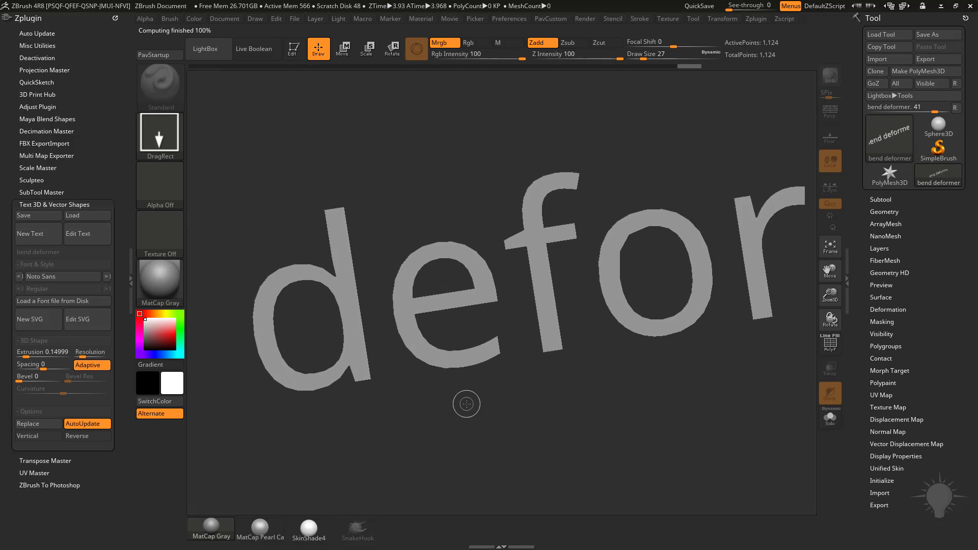
key("t")
left_click_drag(381, 122, 451, 146, "alt")
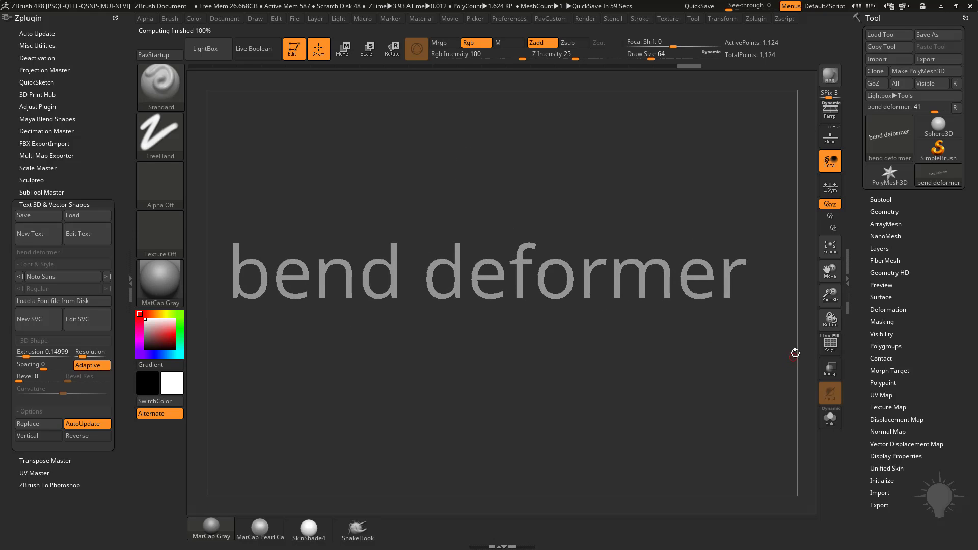
Show the polyframe wireframe on the text and turn off Adaptive for its mesh resolution.
left_click(830, 344)
left_click_drag(543, 168, 583, 202)
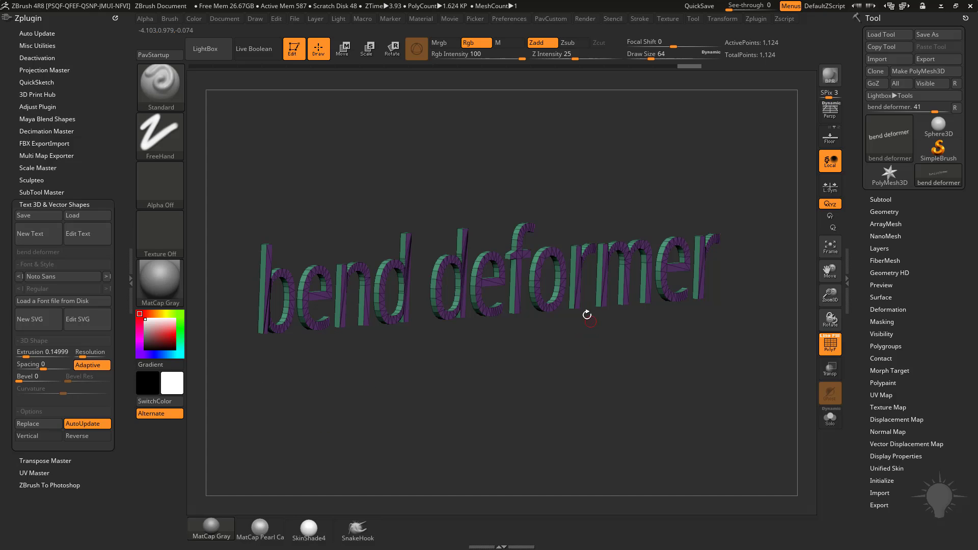
left_click(100, 366)
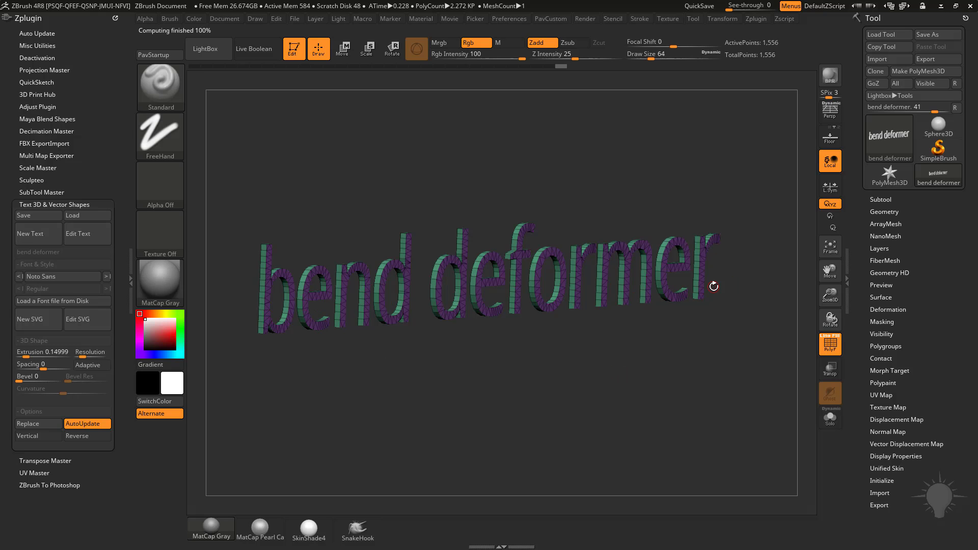
Frame the text and switch to Move mode with the Gizmo 3D.
left_click_drag(499, 366, 564, 373)
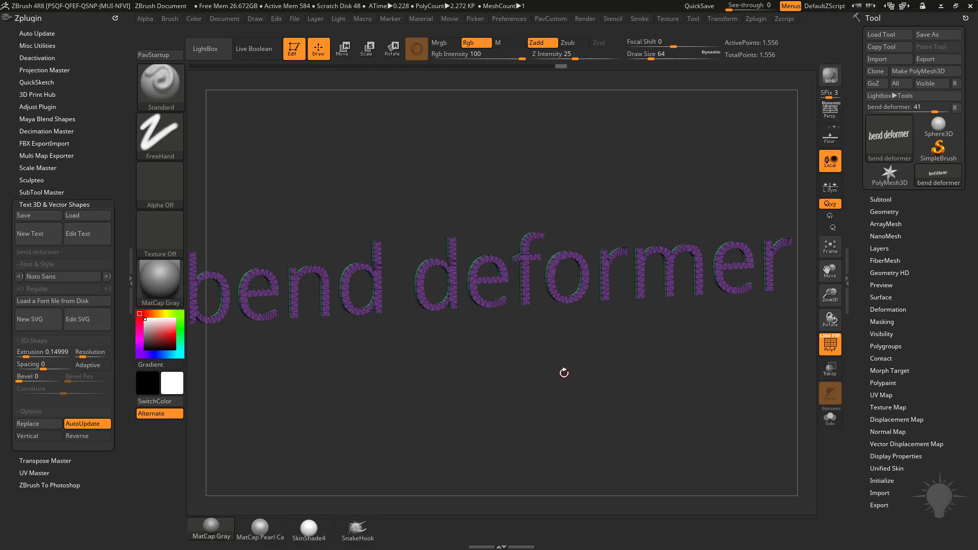
key("f")
key("w")
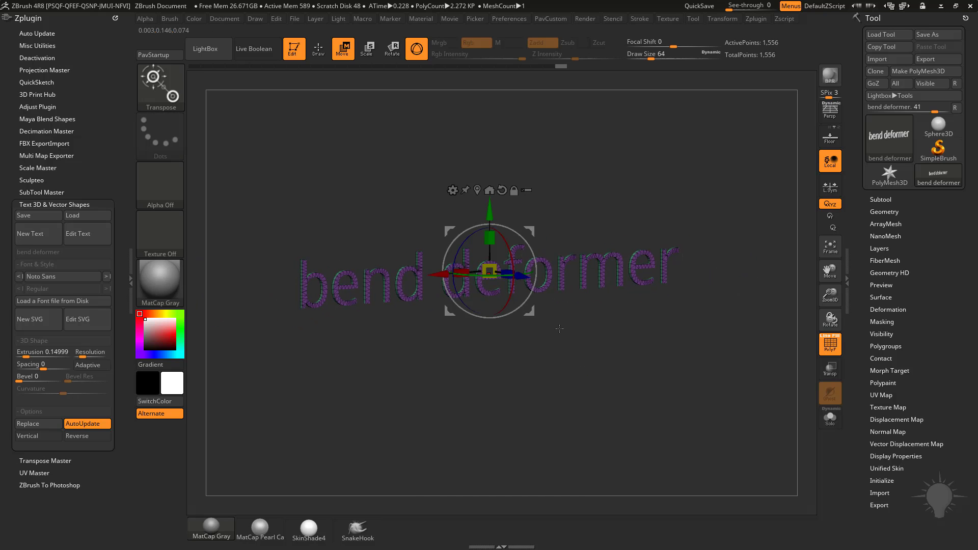
left_click(453, 191)
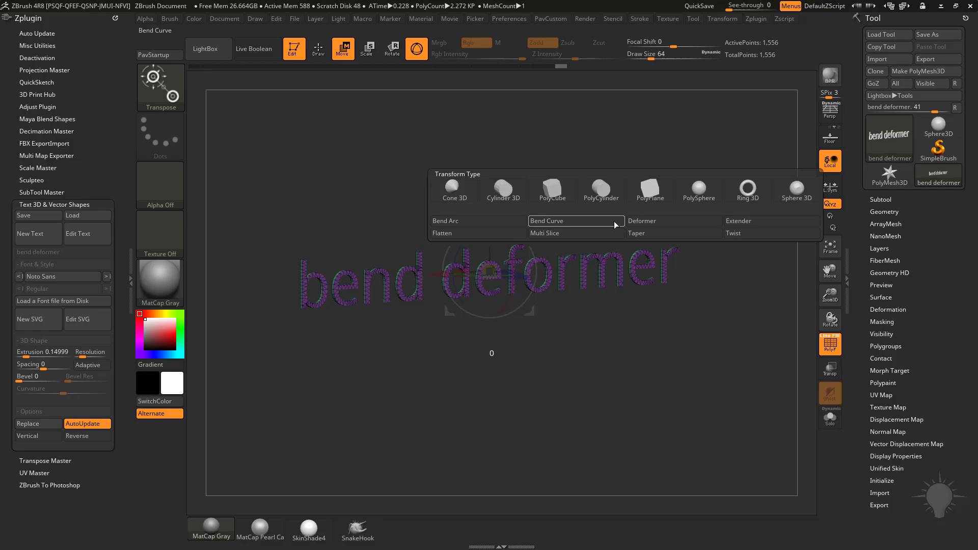
left_click(451, 222)
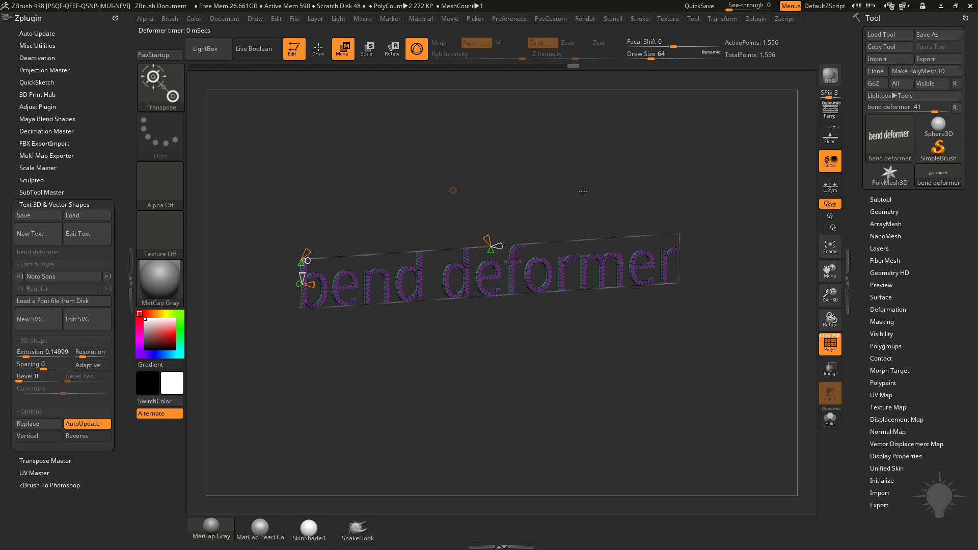
left_click_drag(600, 196, 528, 224)
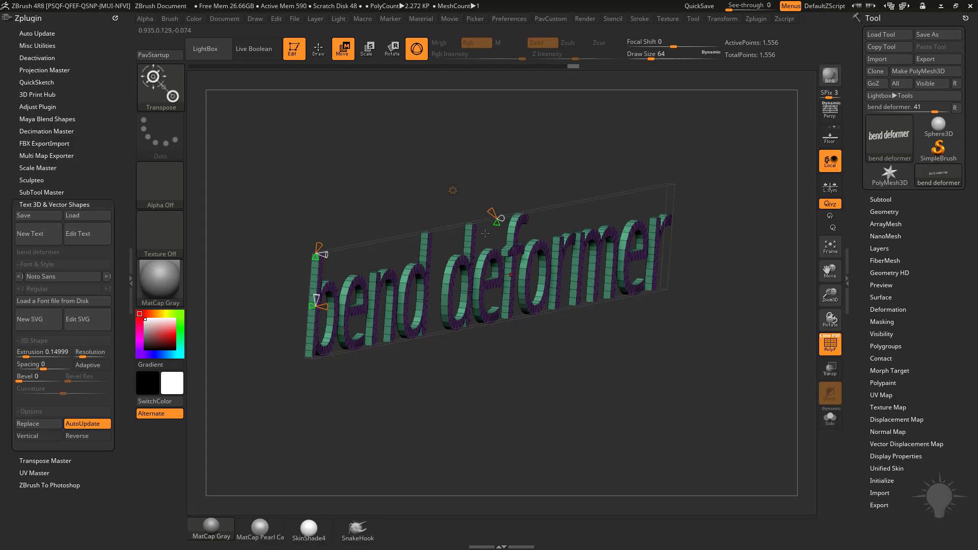
left_click(452, 190)
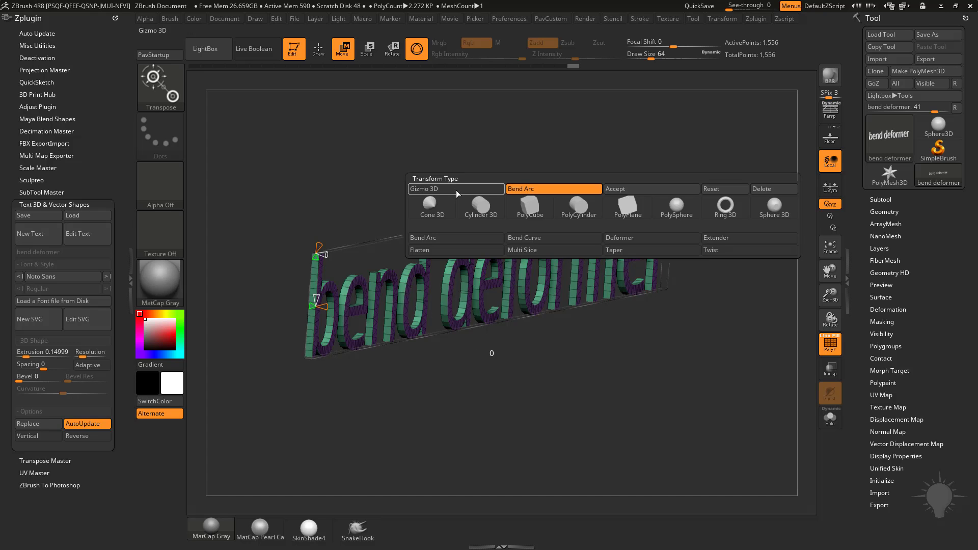
left_click(770, 190)
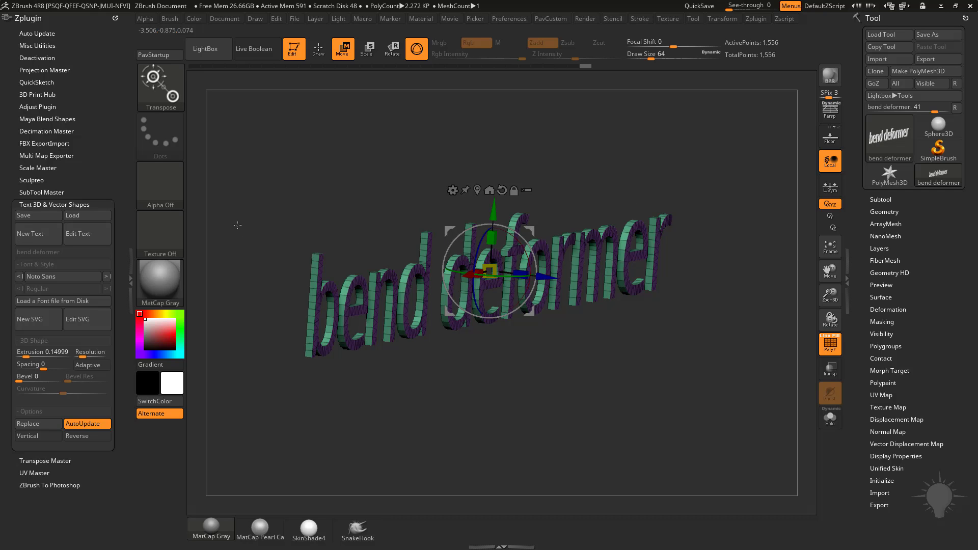
Set the text's extrusion to 0.52577 and apply the Bend Arc deformer to it.
left_click_drag(25, 353, 44, 356)
left_click_drag(525, 274, 534, 293)
left_click(452, 190)
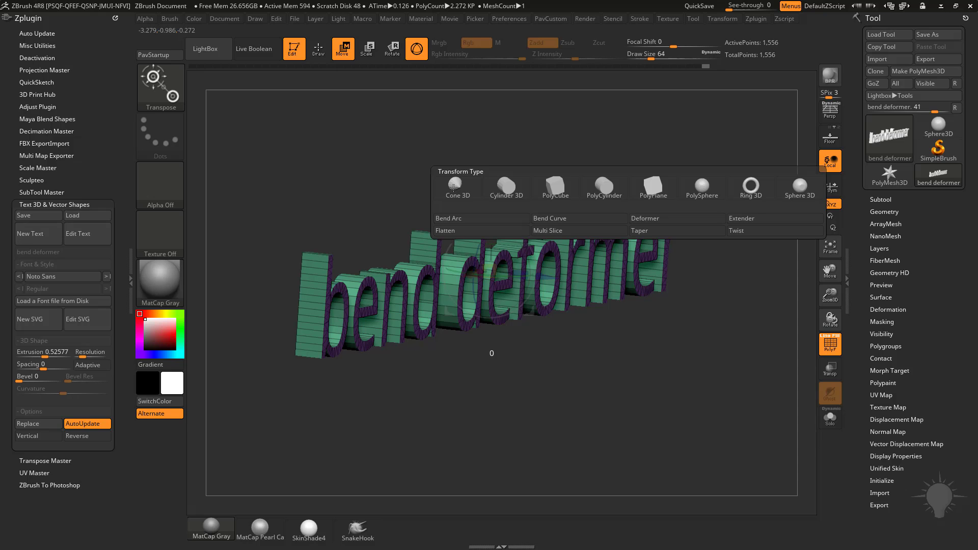
left_click(452, 221)
Try bending the text into a downward arc with the upper centre handle's green cone, and delete the Bend Arc deformer.
left_click_drag(370, 184, 312, 174)
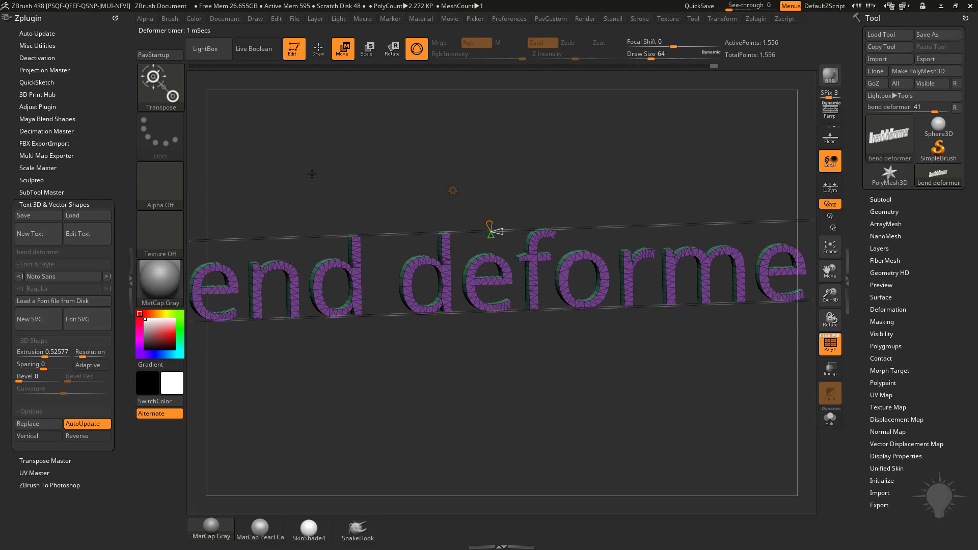
mouse_move(489, 223)
left_mouse_down()
mouse_move(489, 207)
mouse_move(494, 263)
left_mouse_up()
key("ctrl+z")
left_click_drag(513, 190, 566, 196)
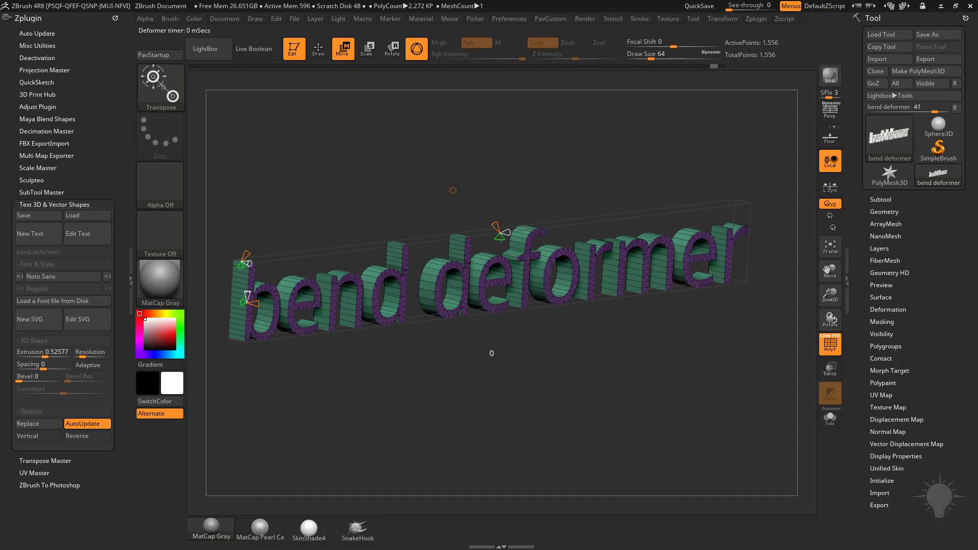
left_click_drag(501, 236, 452, 460)
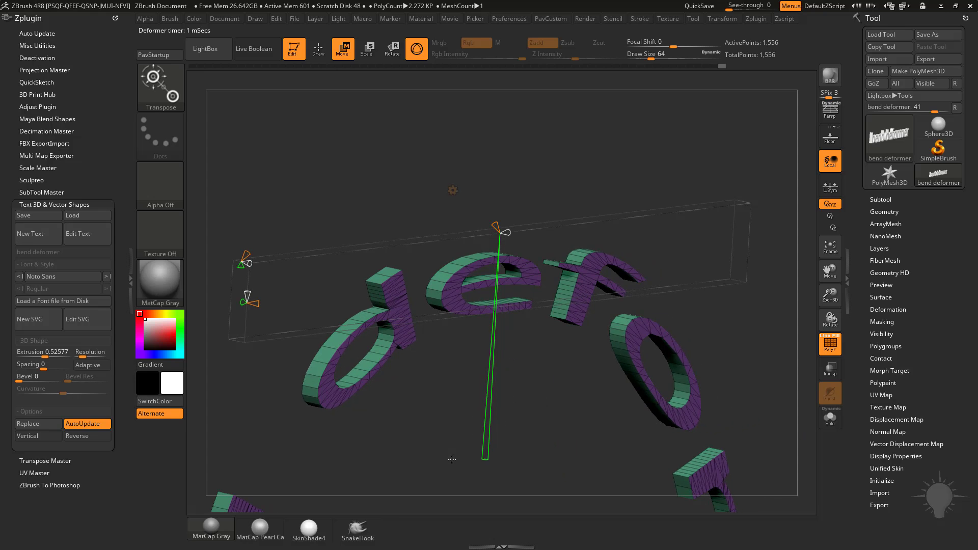
left_click_drag(550, 152, 542, 162, "shift")
left_click_drag(685, 247, 447, 269, "alt")
left_click(435, 191)
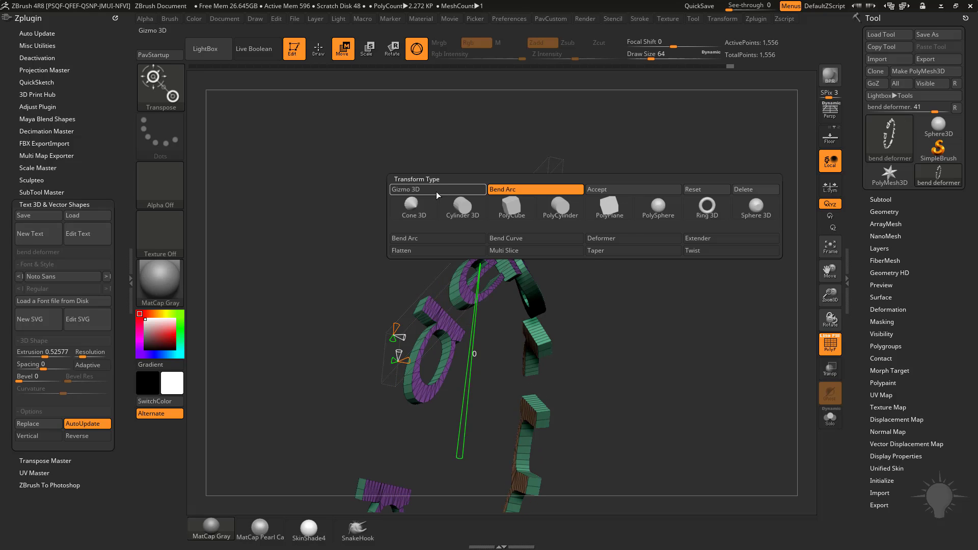
left_click(750, 190)
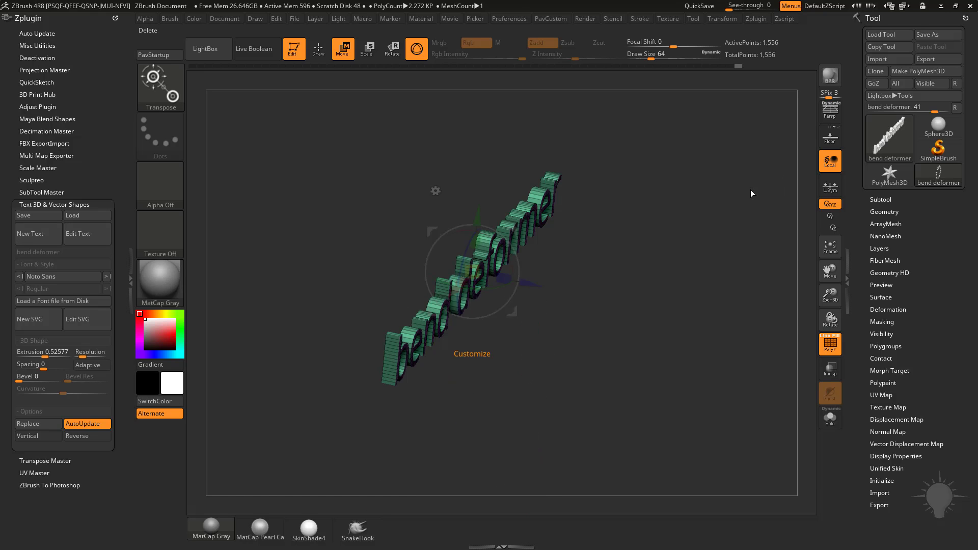
Mask the whole text, insert a Ring 3D primitive around it and return to the Gizmo 3D.
left_click_drag(676, 154, 678, 174)
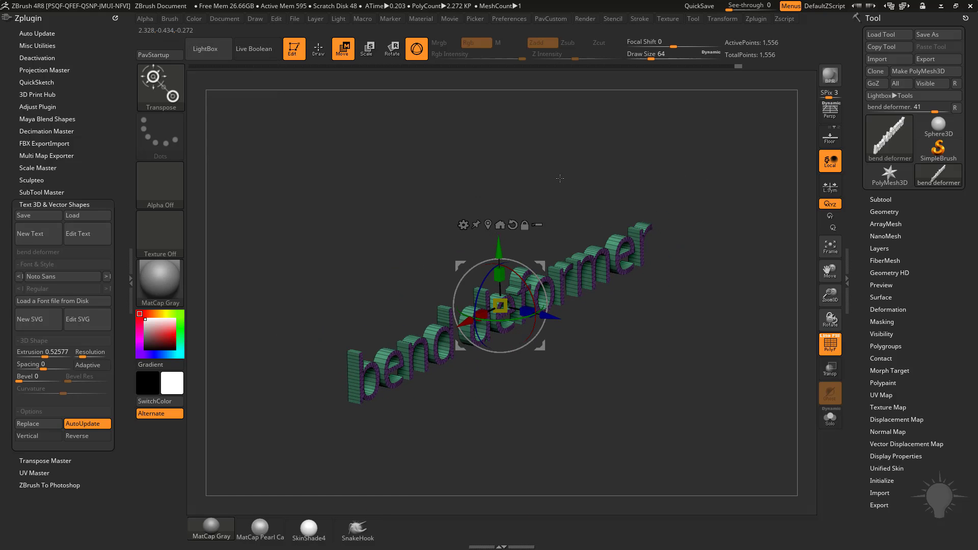
left_click(598, 156, "ctrl")
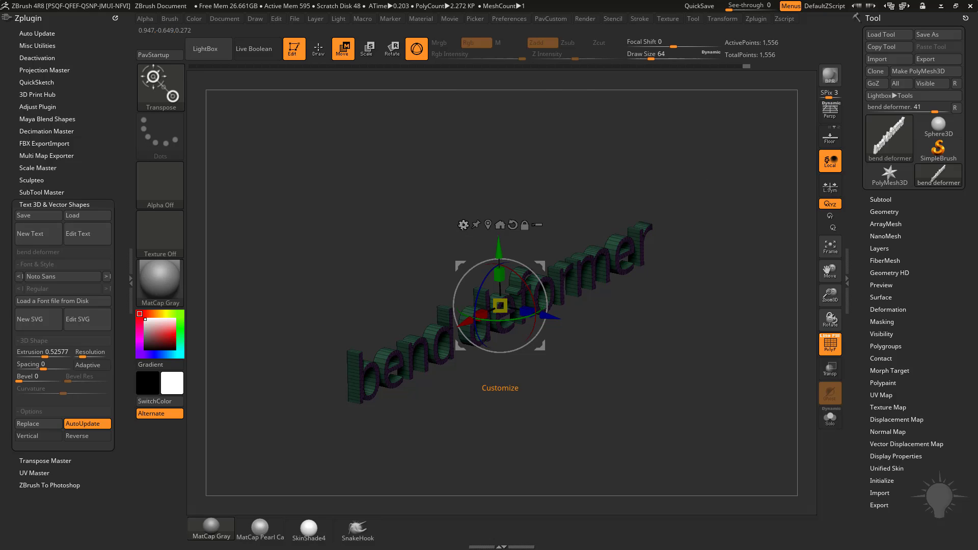
left_click(464, 225)
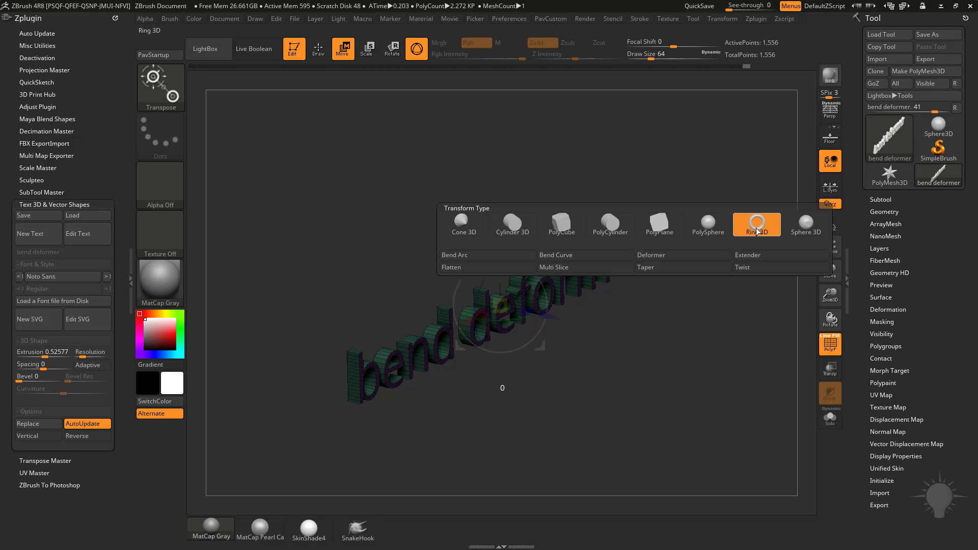
left_click(740, 228)
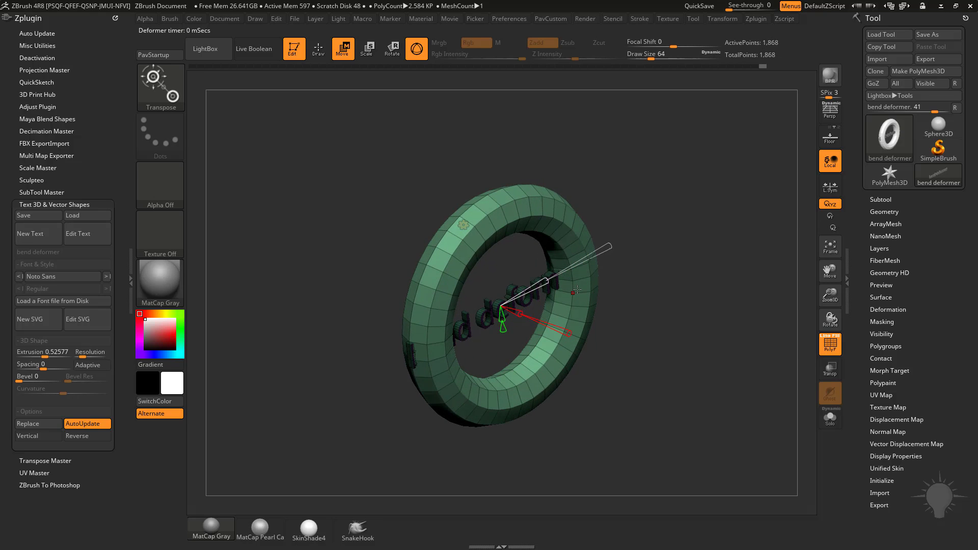
key("w")
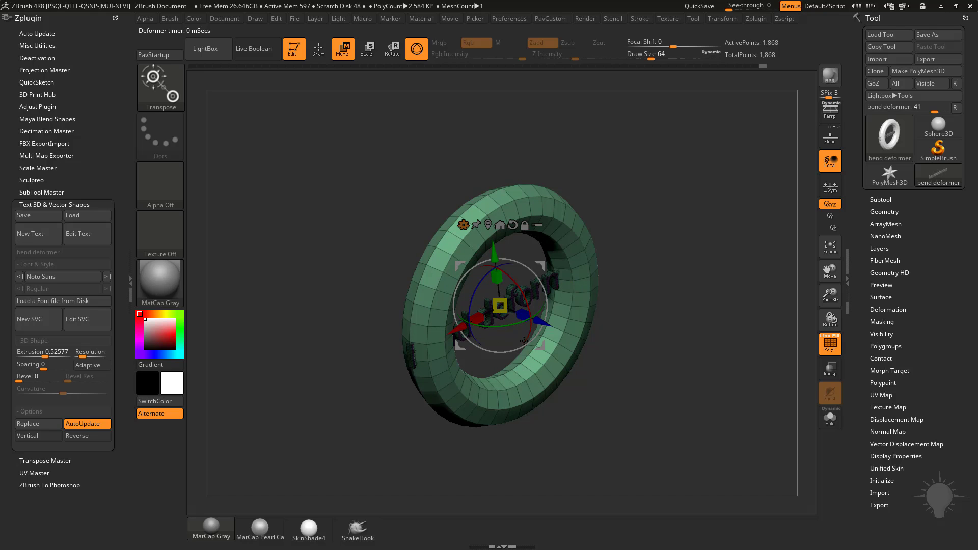
Split the masked text from the ring into its own subtool with Split Masked Points.
left_click(877, 200)
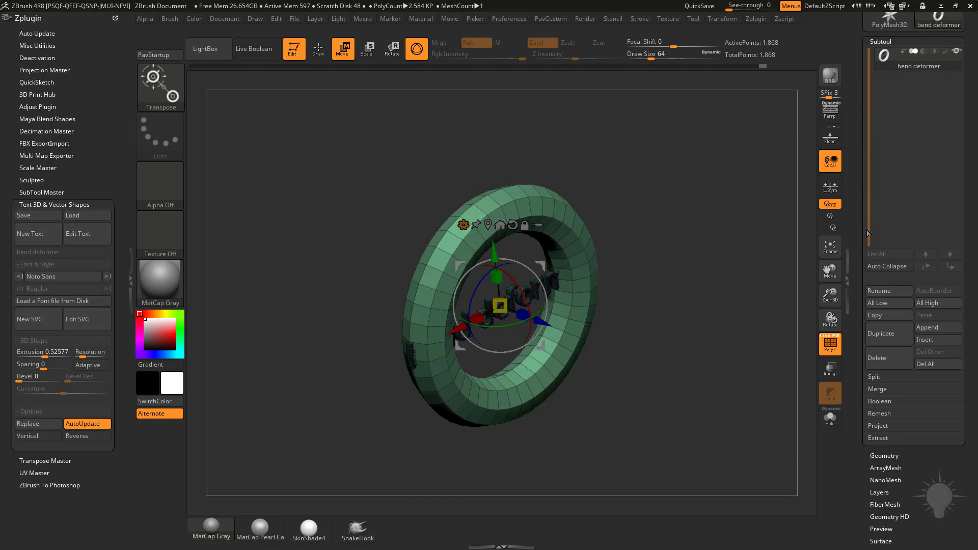
left_click(880, 377)
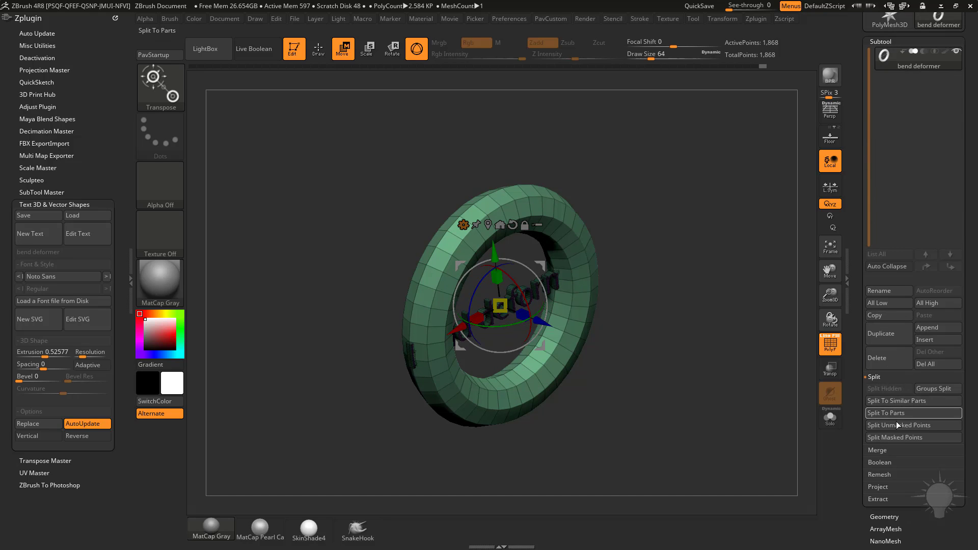
left_click(896, 436)
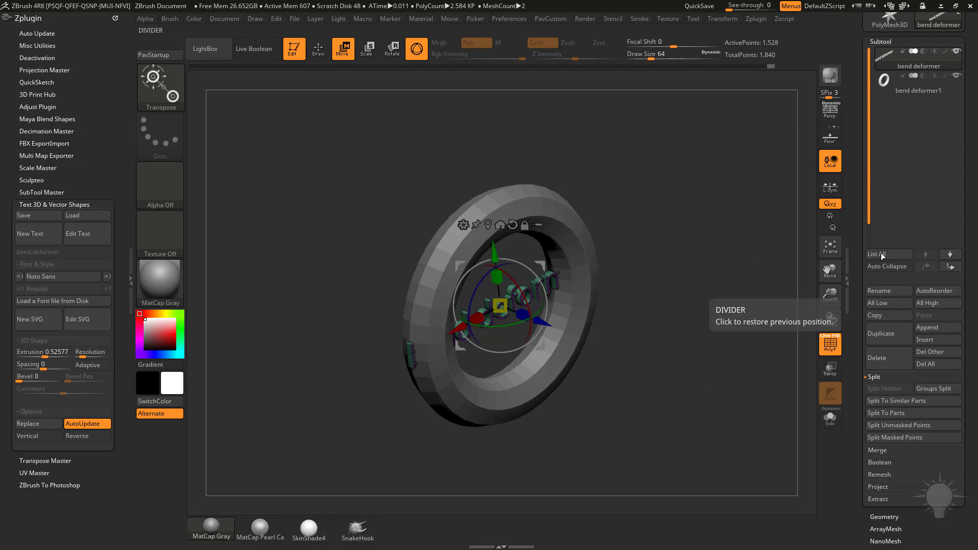
mouse_move(909, 87)
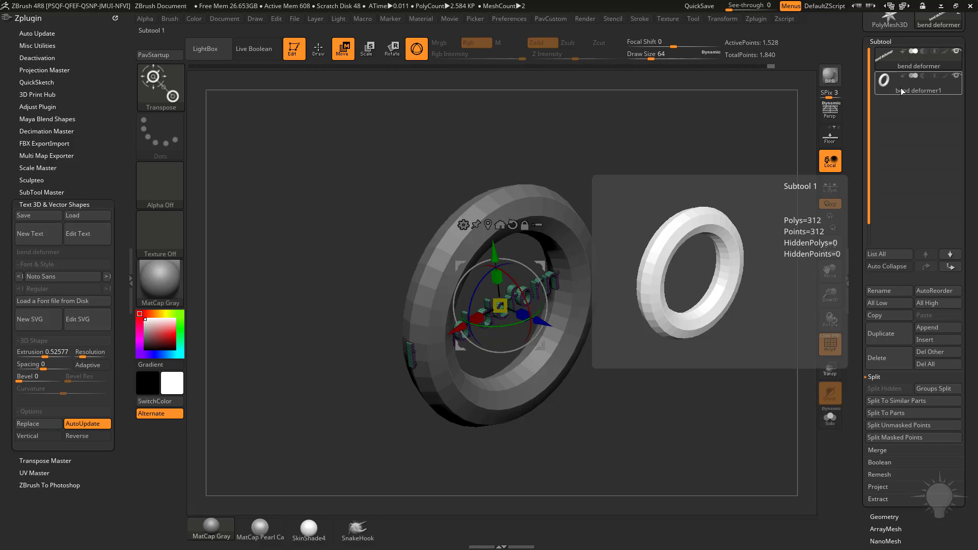
Move the text up to the ring's upper part and forward along Z so it sits in front of the ring.
left_click_drag(774, 265, 668, 262, "shift")
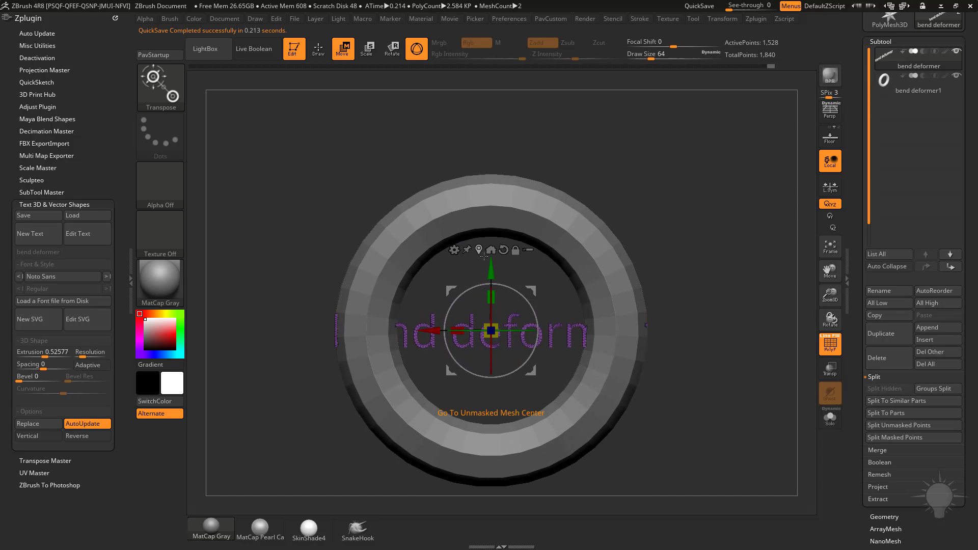
left_click_drag(490, 262, 490, 152)
left_click_drag(607, 170, 669, 172)
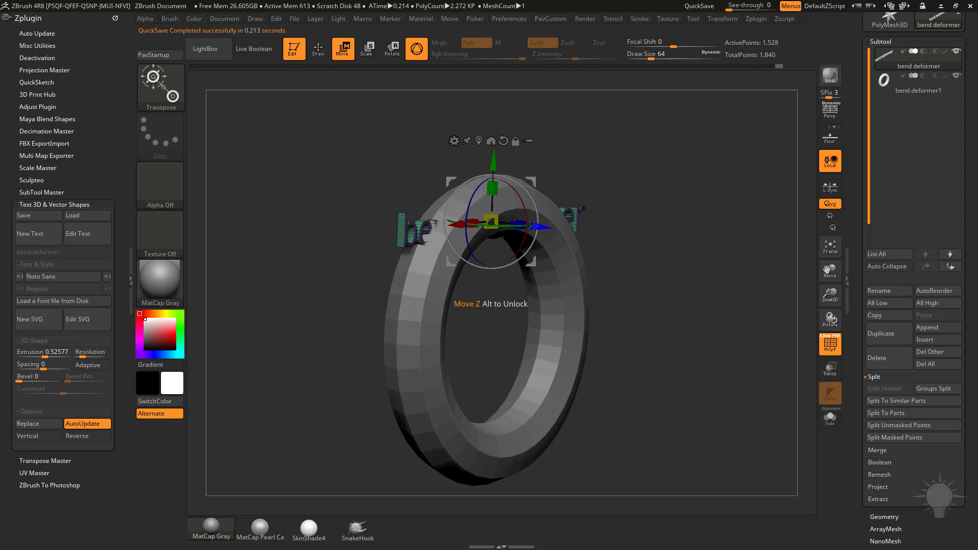
left_click_drag(534, 227, 566, 235)
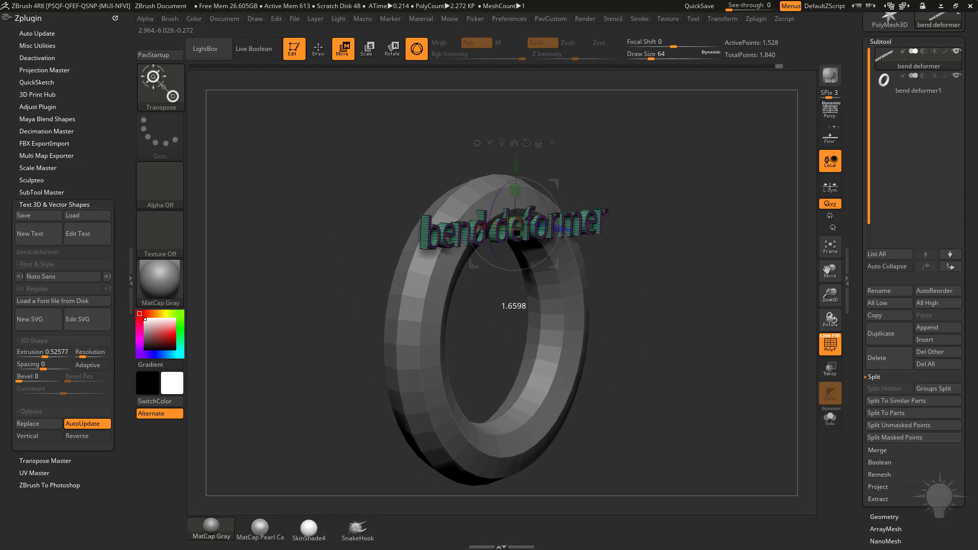
left_click_drag(728, 222, 689, 256)
left_click_drag(516, 165, 515, 160)
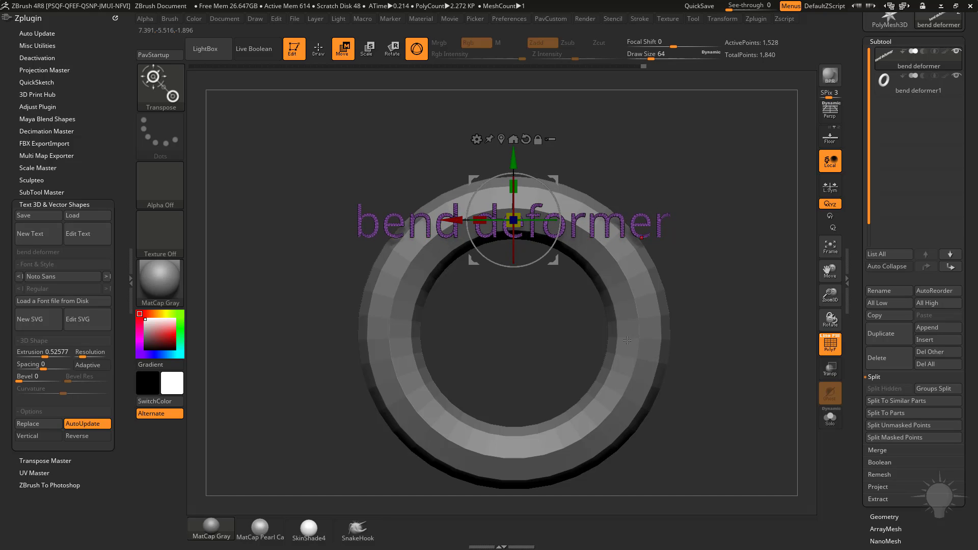
Apply the Bend Arc deformer to the text in front of the ring.
left_click(477, 139)
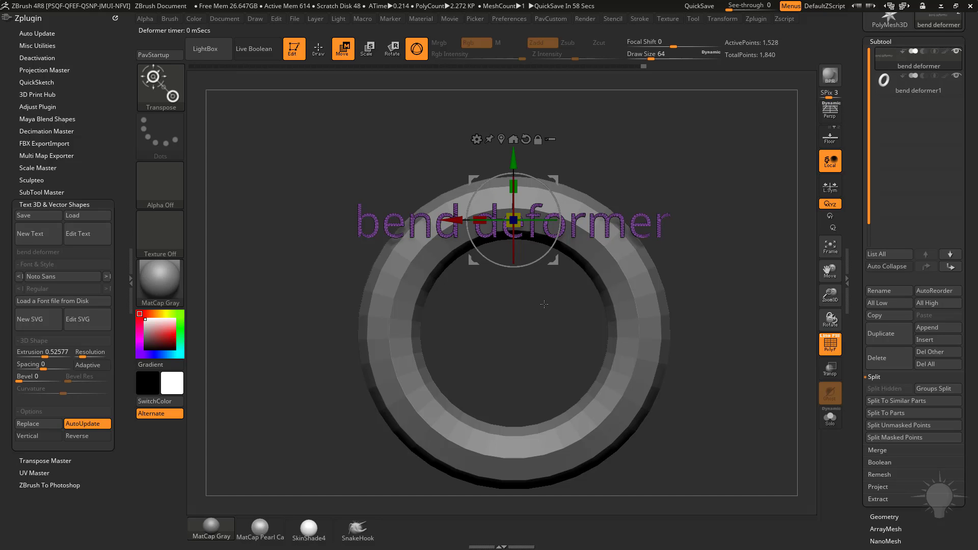
left_click_drag(635, 189, 544, 216)
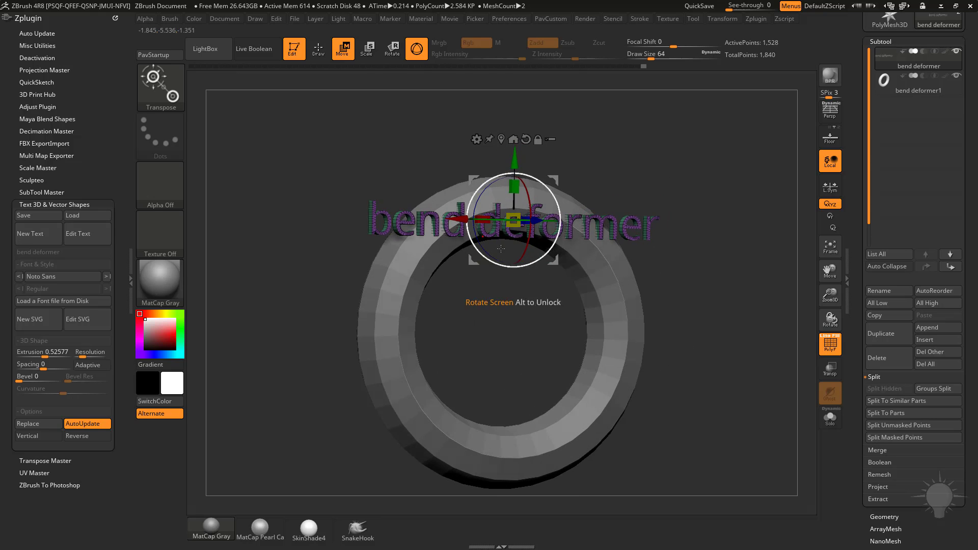
mouse_move(635, 192)
left_mouse_down()
mouse_move(667, 192)
mouse_move(637, 191)
left_mouse_up()
left_click(477, 140)
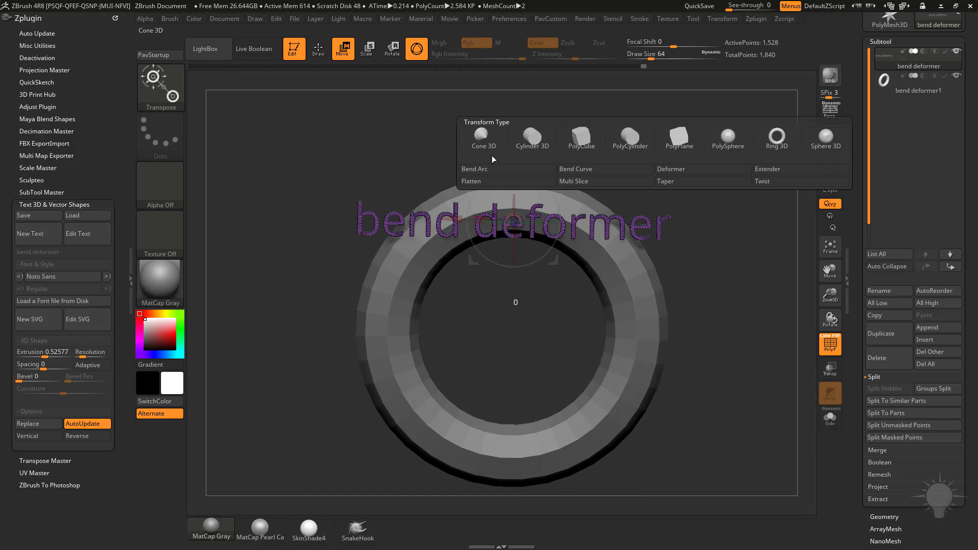
left_click(498, 168)
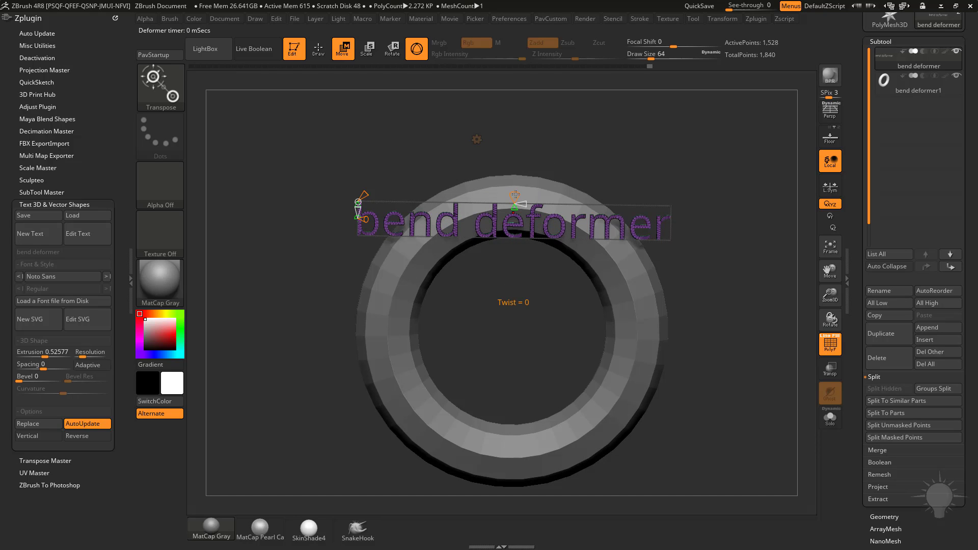
Bend the text into a downward arc along the ring's upper half, adjusting the upper centre handle's green and white cones.
left_click_drag(526, 202, 513, 276)
left_click_drag(517, 203, 473, 203)
left_click_drag(495, 206, 464, 199)
left_click_drag(637, 174, 709, 169)
right_click_drag(708, 170, 518, 160, "ctrl")
left_click_drag(517, 166, 540, 192)
right_click_drag(703, 153, 594, 131)
left_click_drag(594, 131, 505, 110)
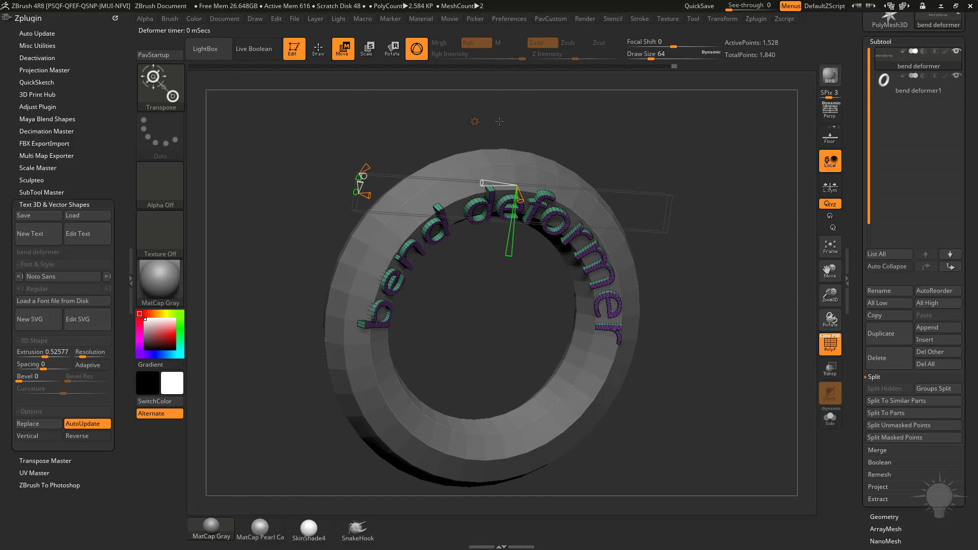
Fine-tune the bent text's scale and height on the ring with the Gizmo 3D, and accept the Bend Arc deformation.
key("w")
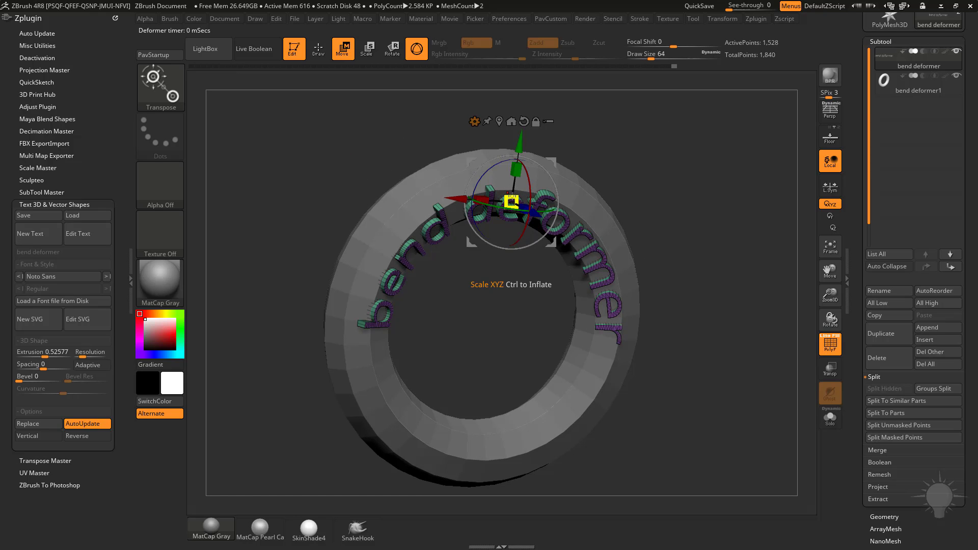
left_click_drag(513, 199, 509, 205)
left_click_drag(520, 144, 522, 146)
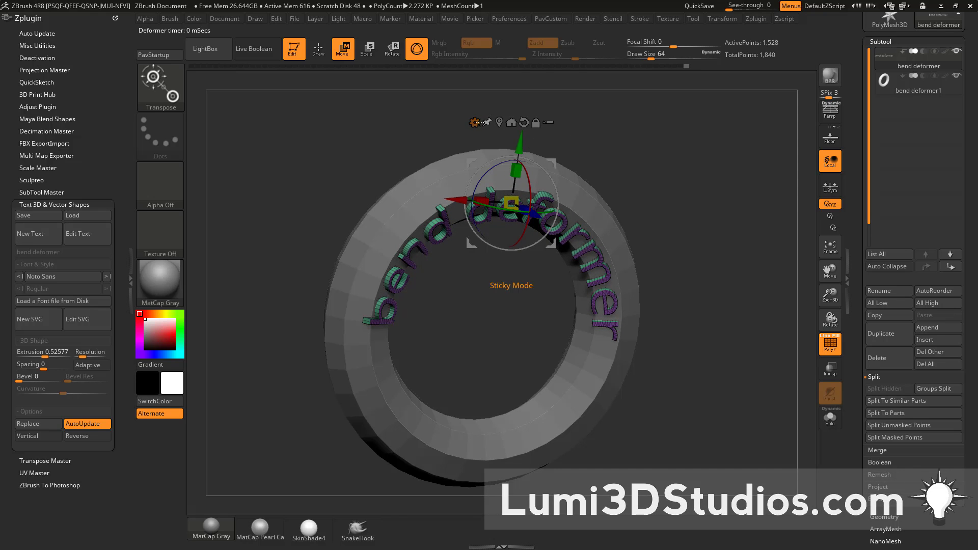
left_click(474, 122)
left_click(657, 124)
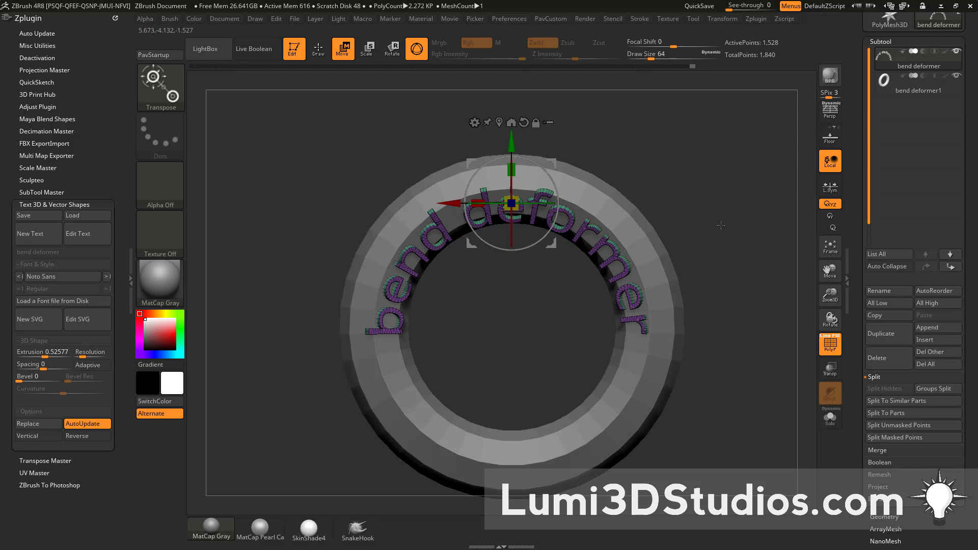